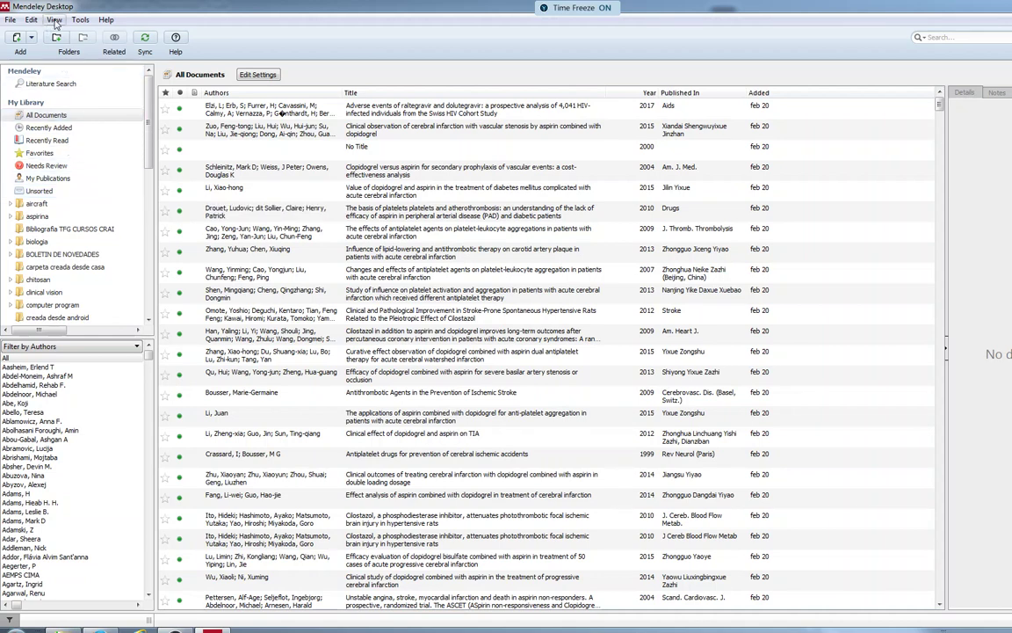
- Open the Universidad Autónoma de Ciudad Juárez - Estilo Latino Humanístico style for editing from the additional citation styles available in Mendeley Desktop
click(54, 21)
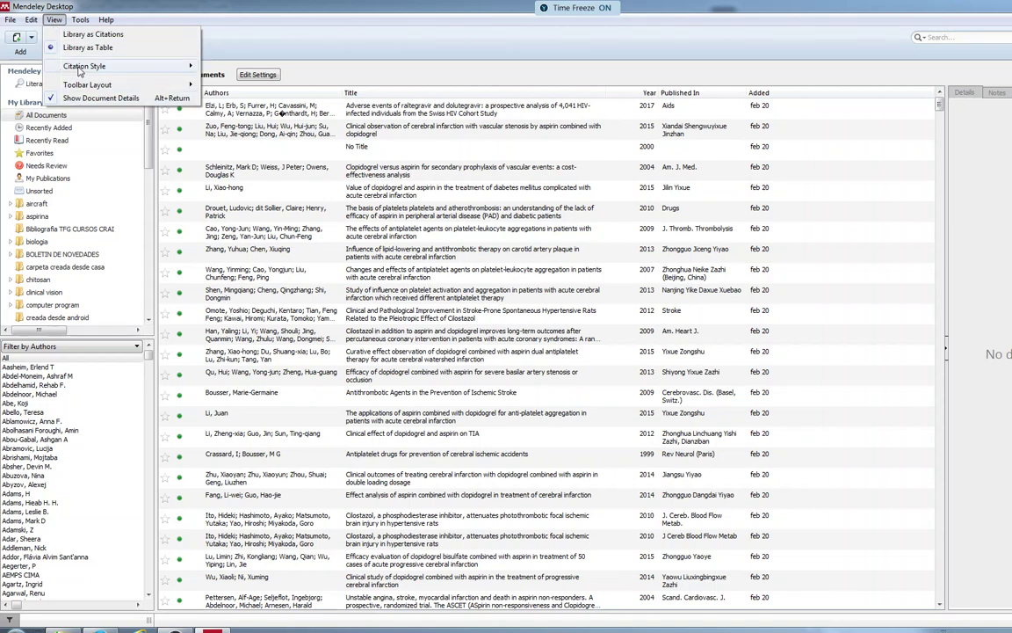
mouse_move(76, 69)
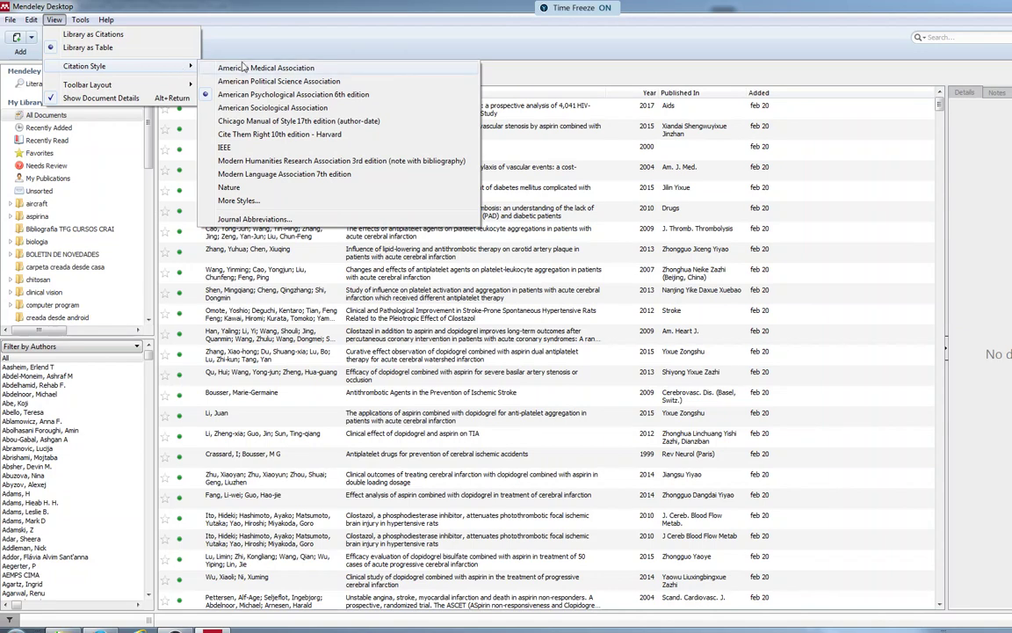
click(262, 200)
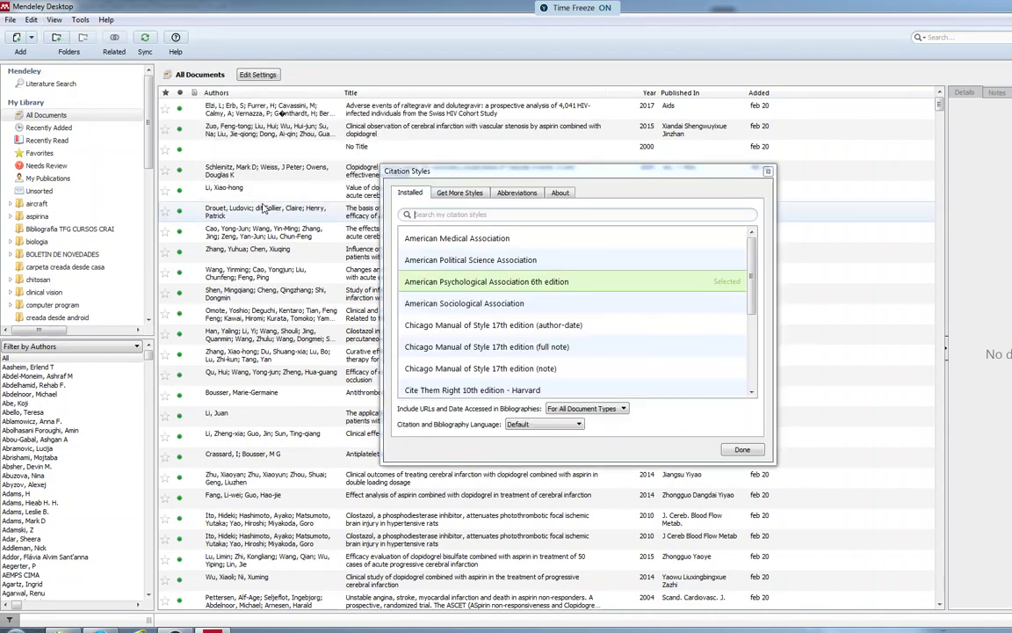
click(456, 194)
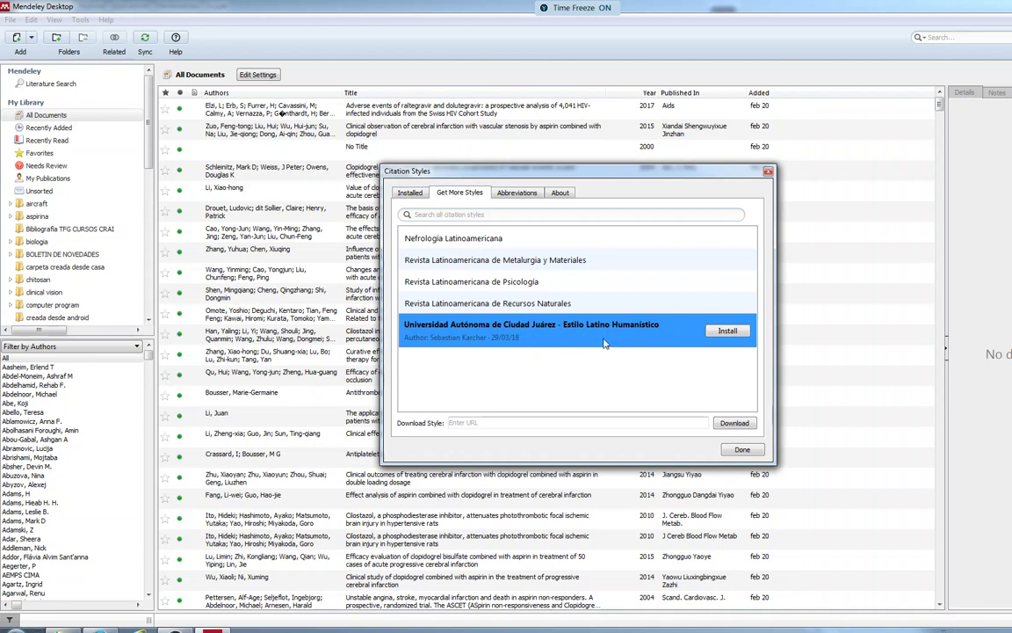
right_click(548, 341)
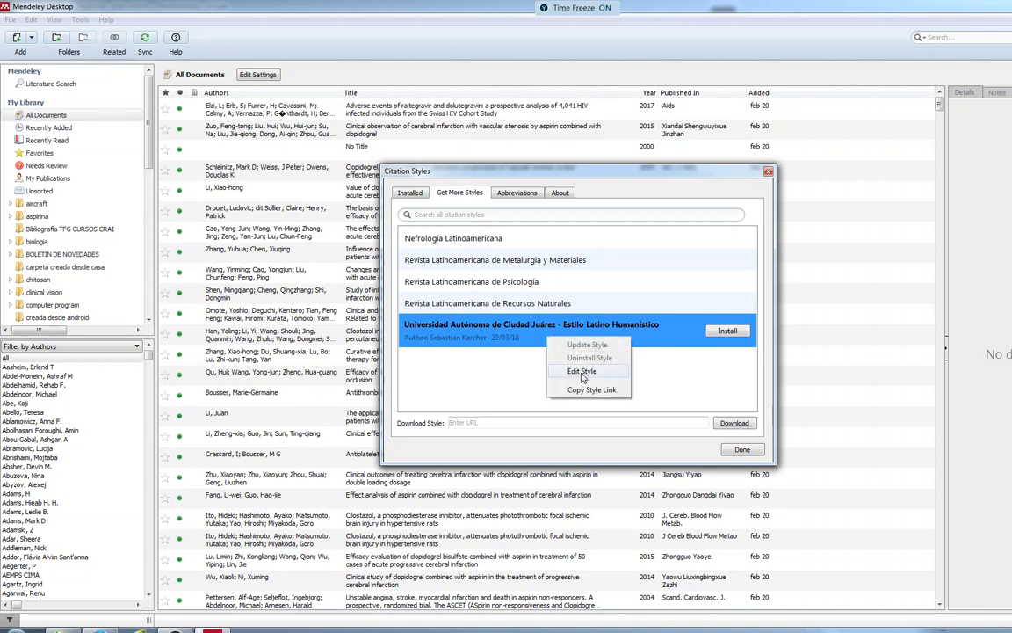
click(582, 371)
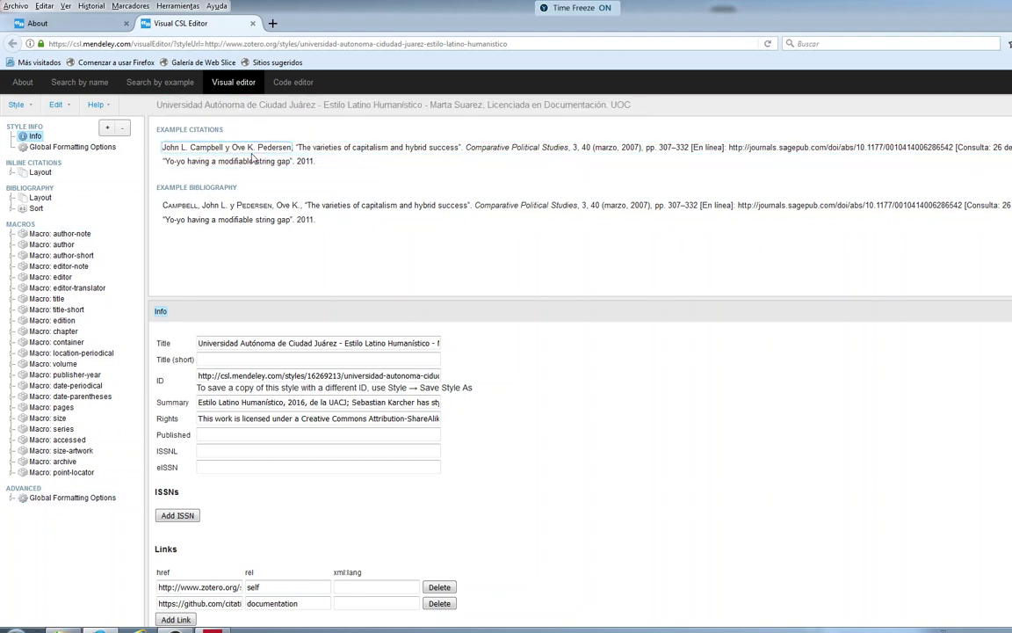
- Add a Name-part node within the Name node of the author-note macro used in the first example inline citation
click(207, 151)
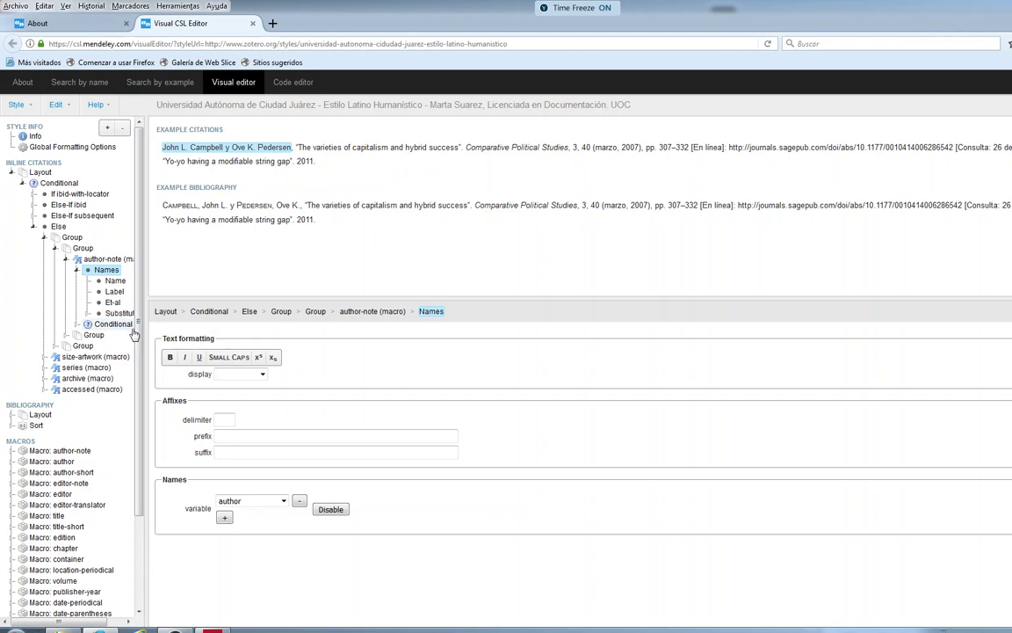
scroll(132, 318, down, 1)
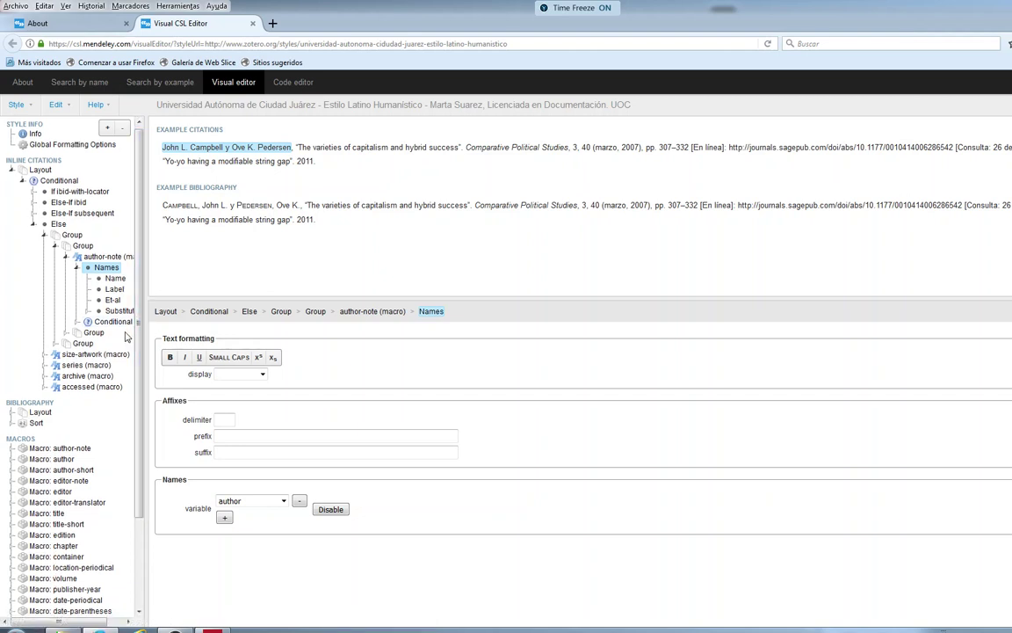
drag(148, 328, 180, 330)
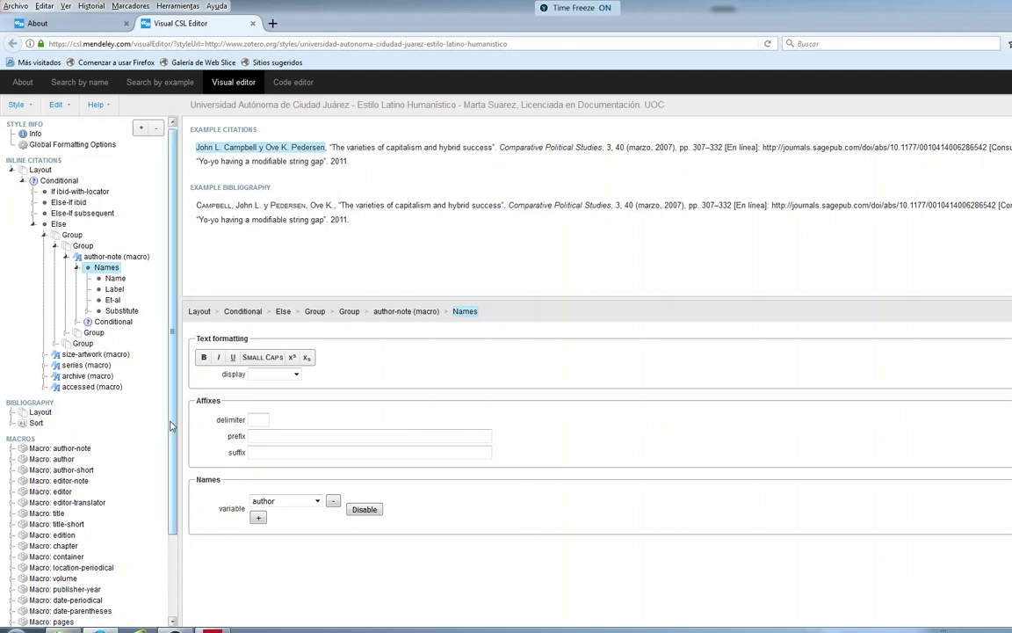
click(115, 280)
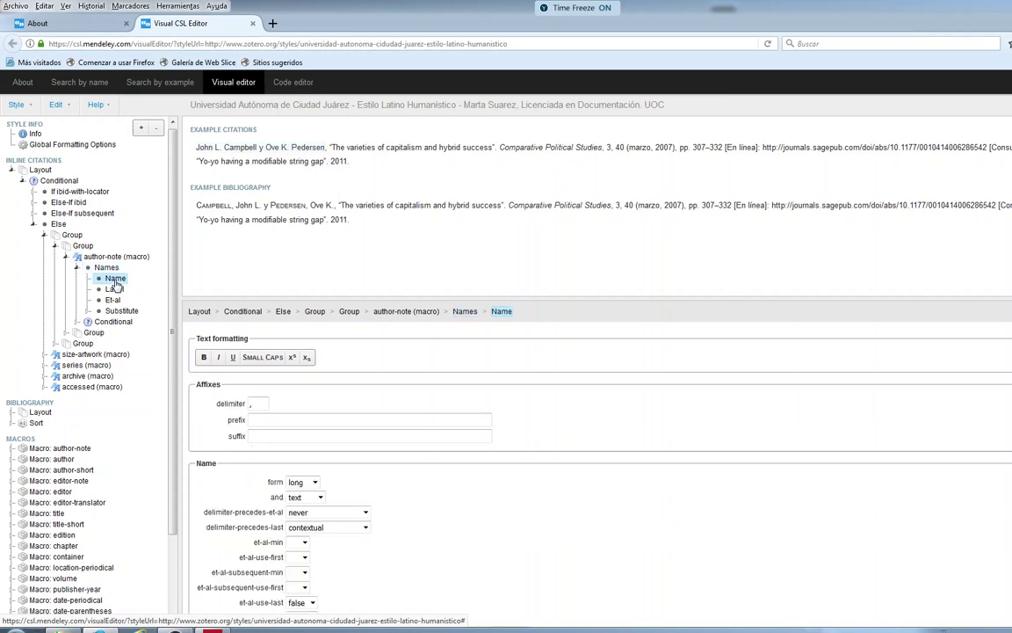
click(141, 130)
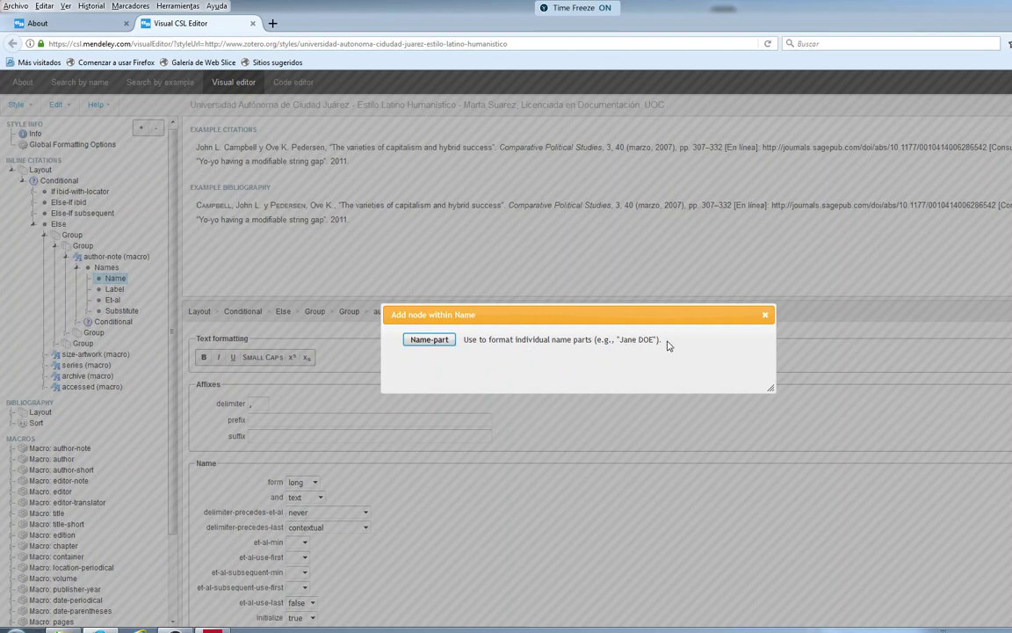
click(442, 344)
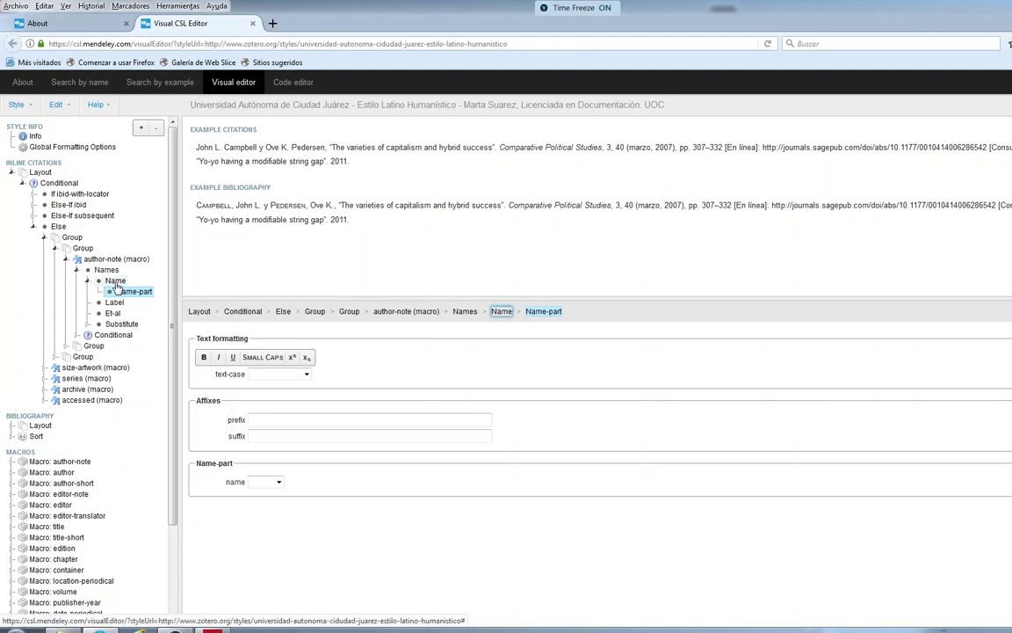
- Set name-as-sort-order to first on the author-note macro's Name node
click(115, 281)
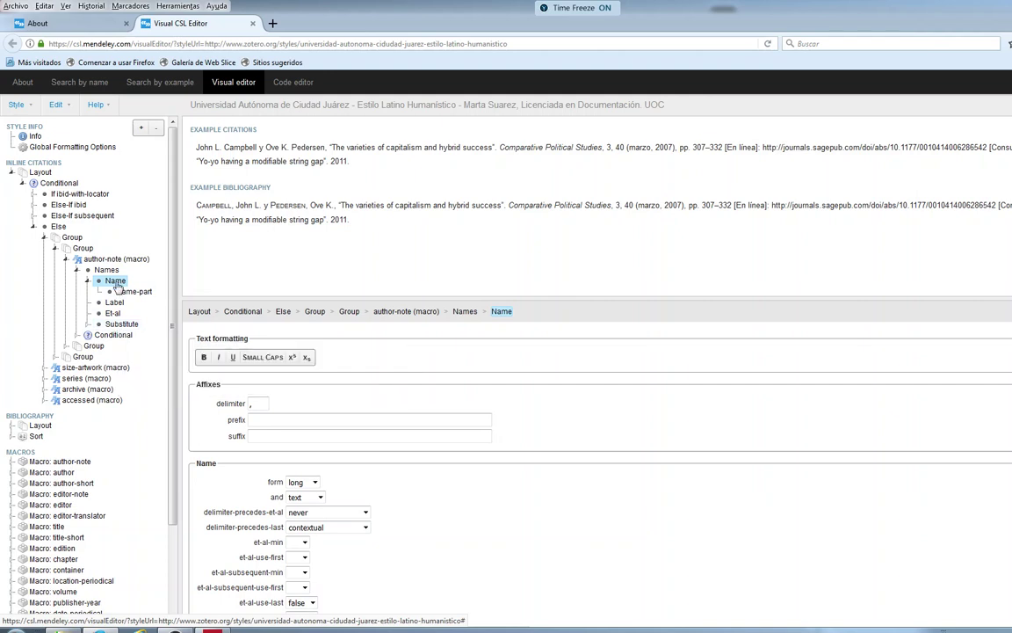
scroll(471, 508, down, 2)
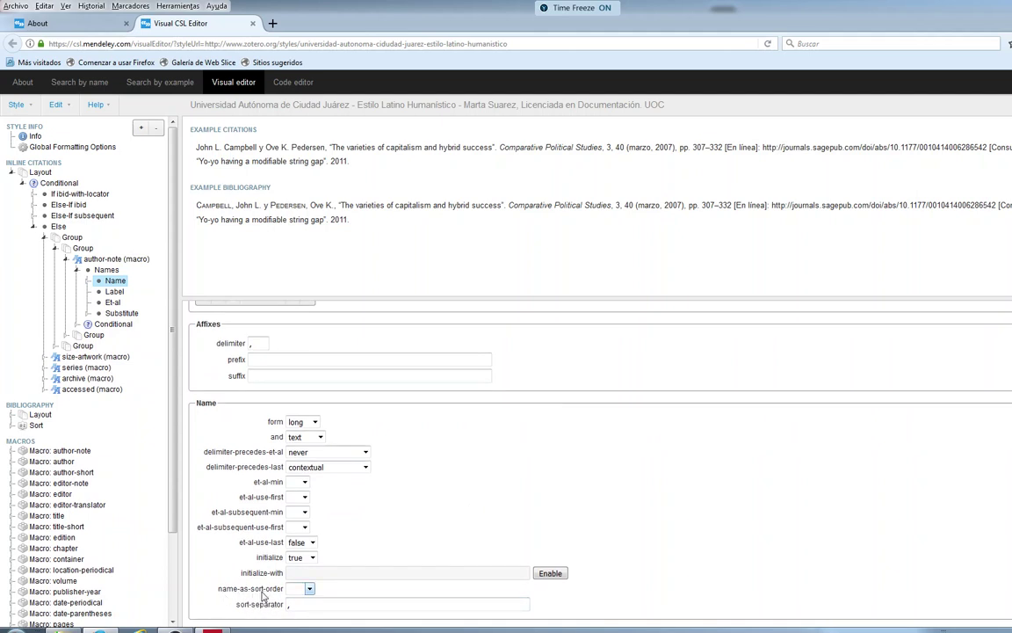
click(309, 588)
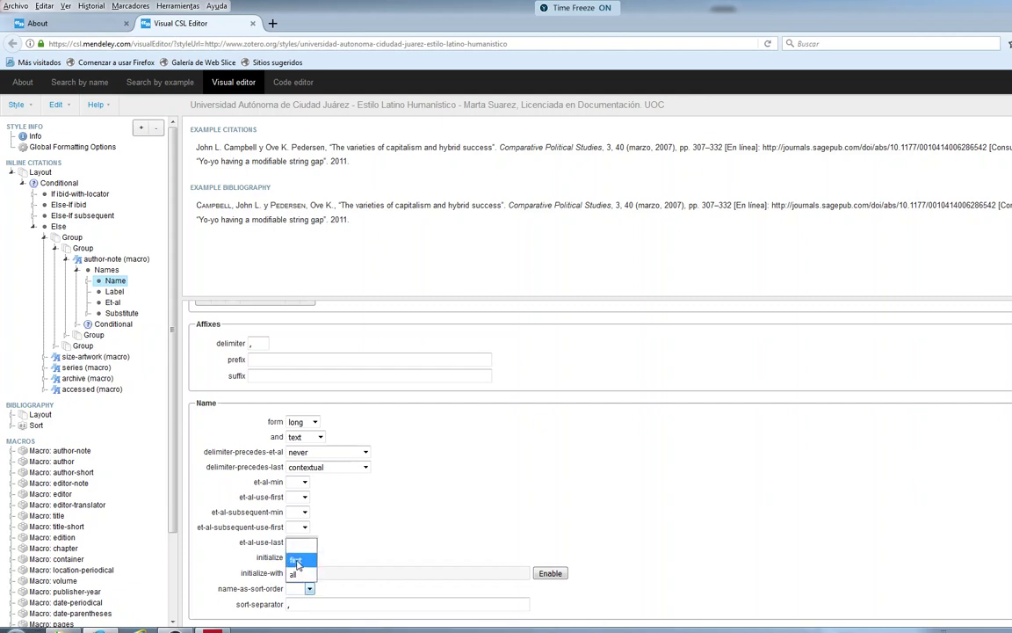
click(296, 560)
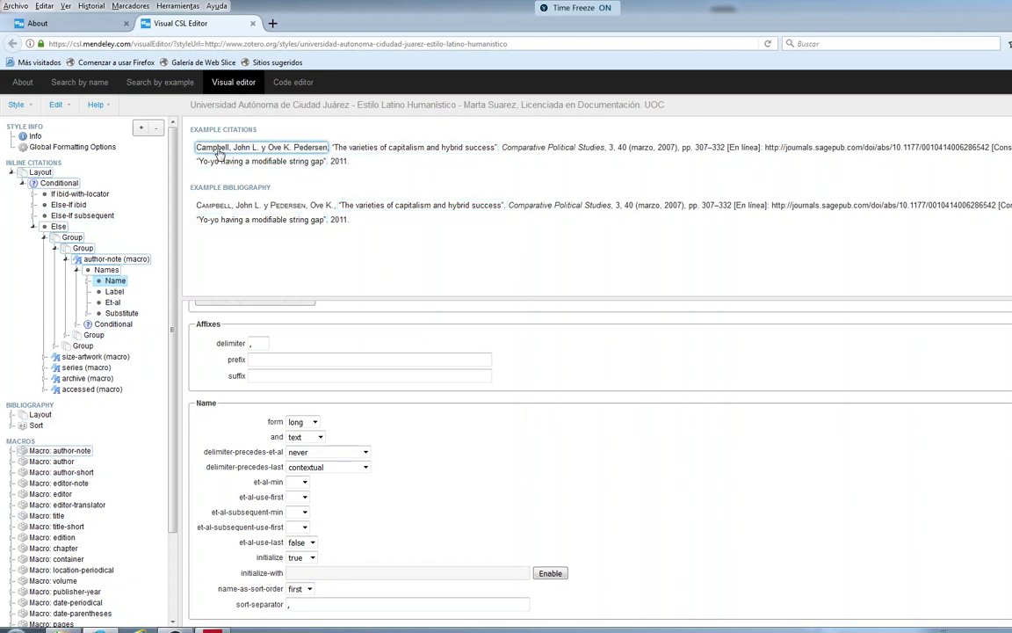
- Set name-as-sort-order to all on the author-note macro's Name node so every author is inverted
click(113, 260)
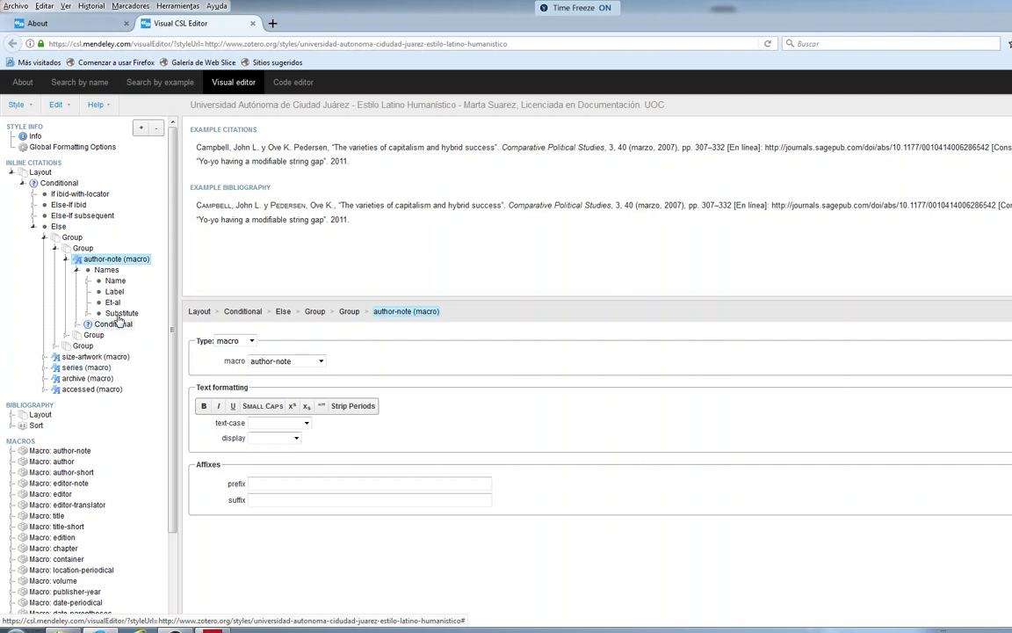
click(115, 281)
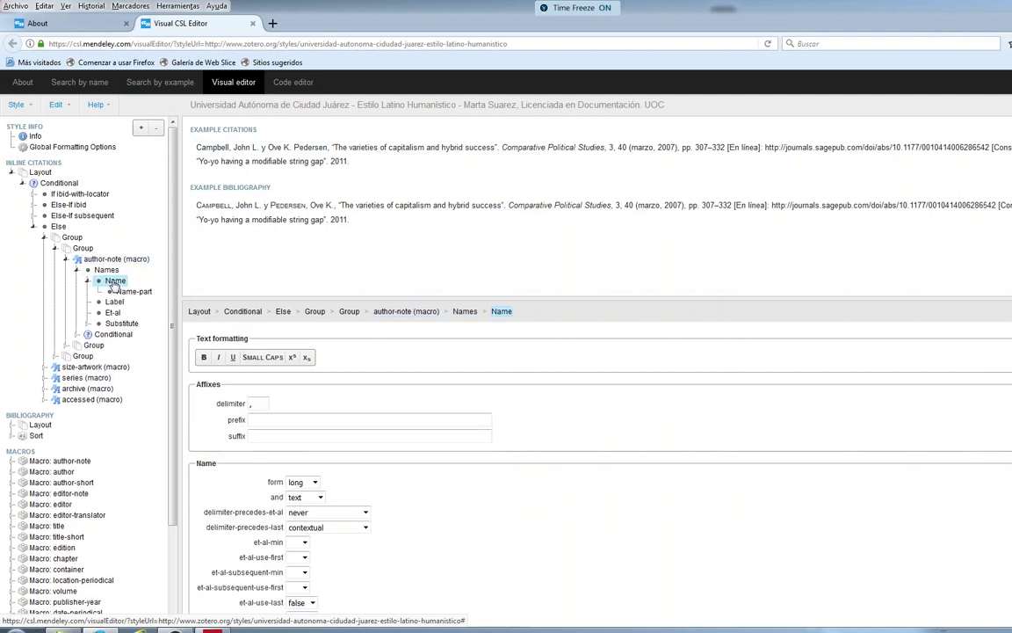
scroll(528, 560, down, 1)
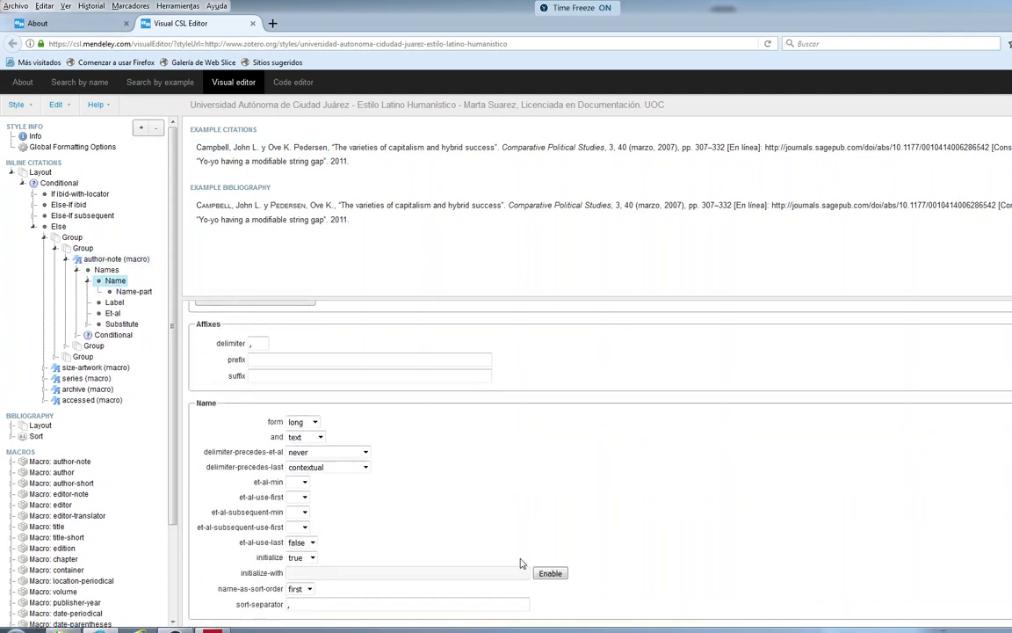
click(309, 590)
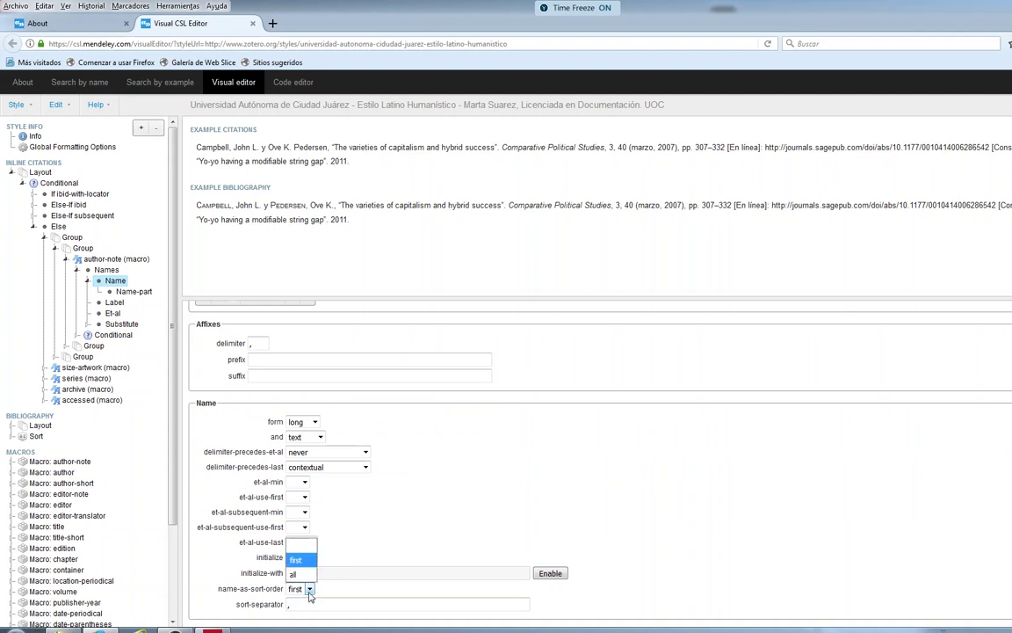
click(299, 576)
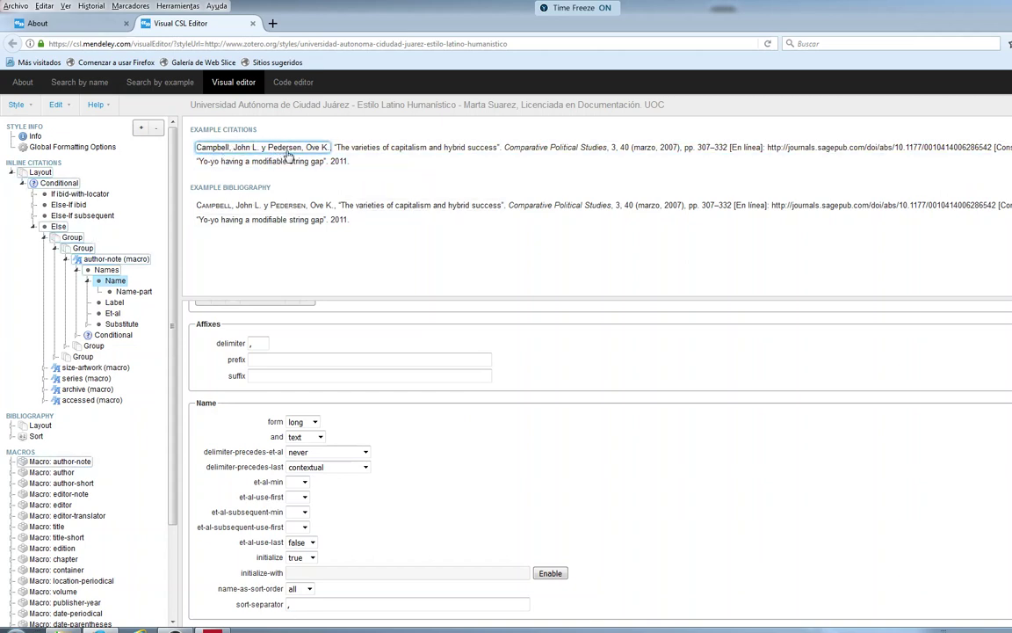
- Format the author-note Name-part with small caps and lowercase text-case, applied to the family name
click(113, 260)
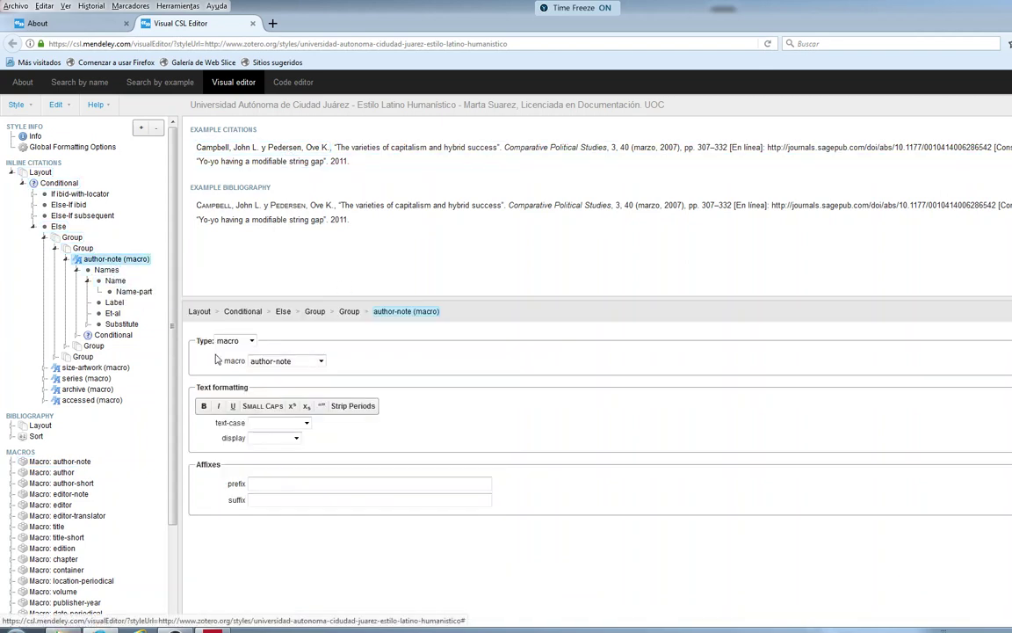
click(134, 292)
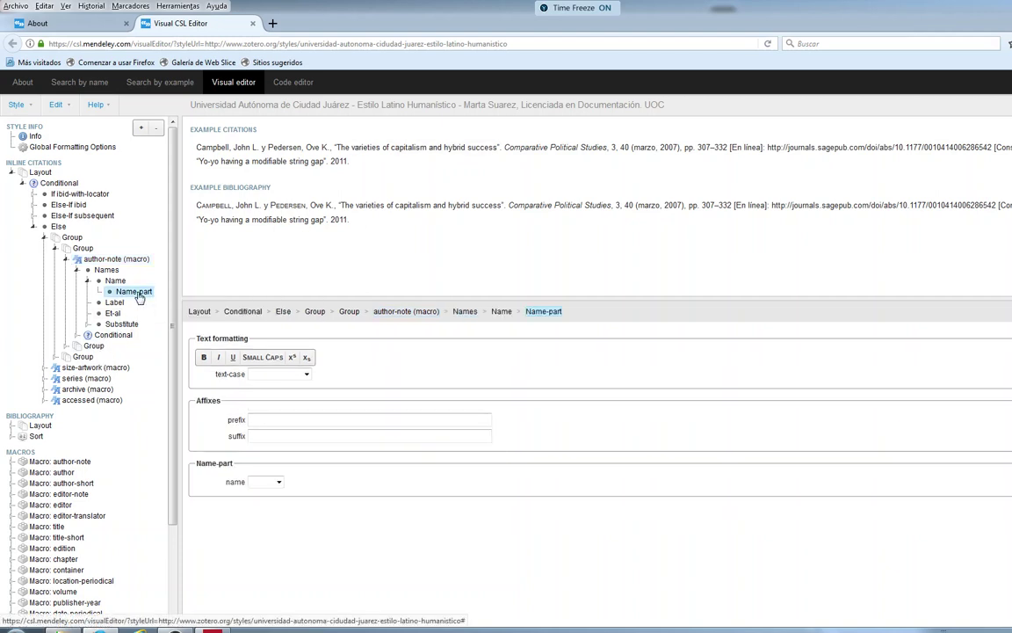
click(263, 358)
click(307, 375)
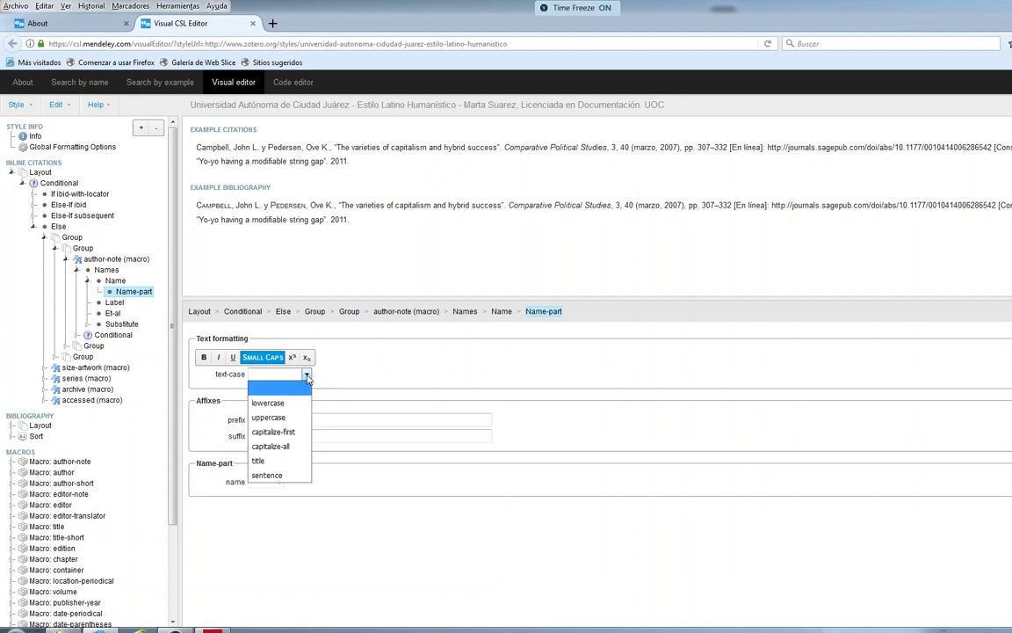
click(268, 404)
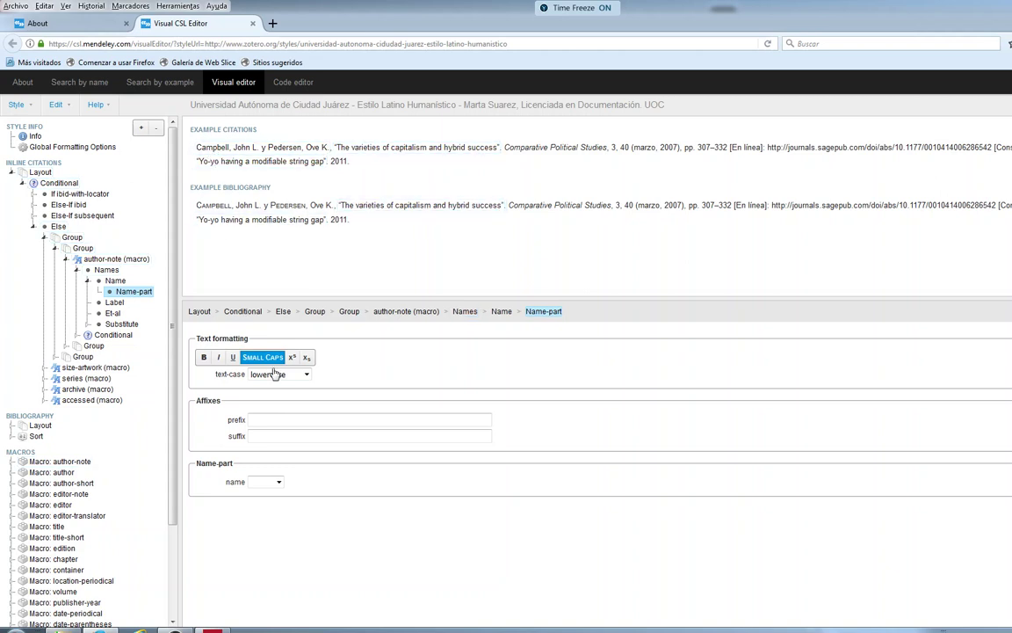
click(279, 483)
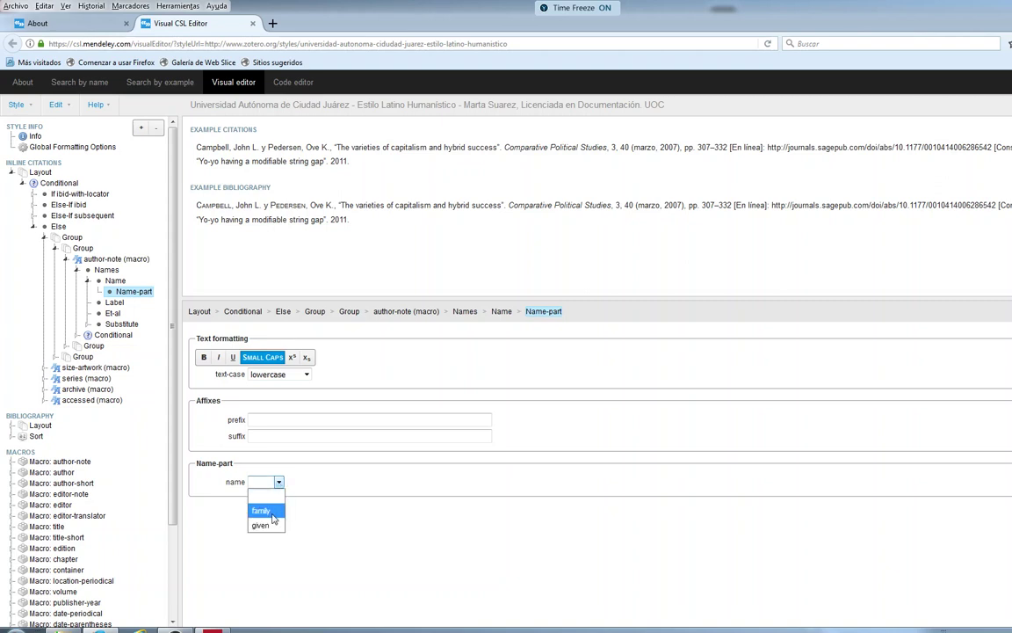
click(263, 511)
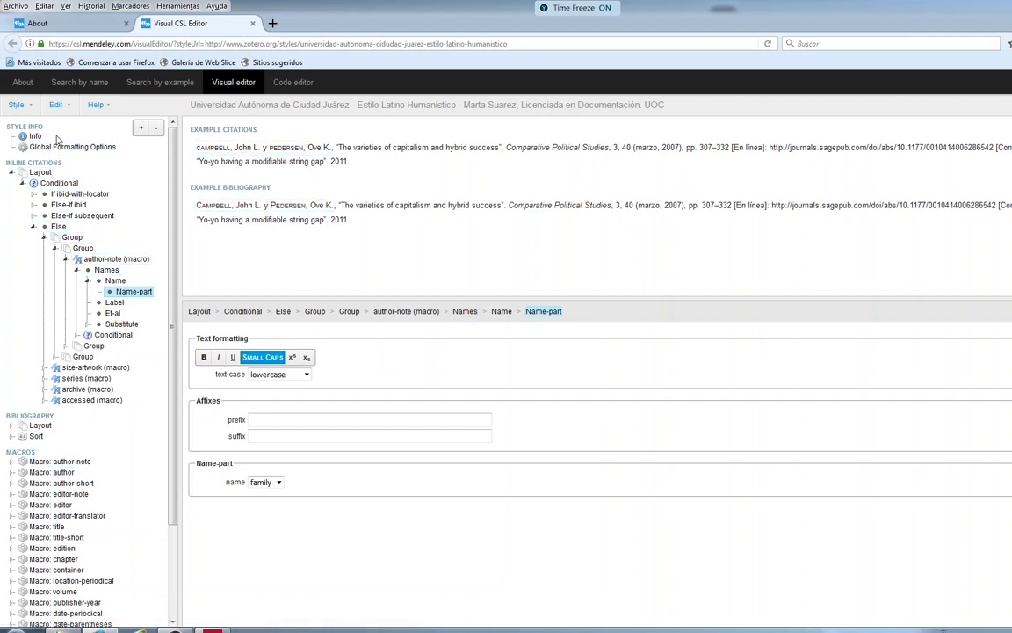
- Save the edited style to send it to Mendeley Desktop, backing out of browsing for another application to handle the link
click(21, 103)
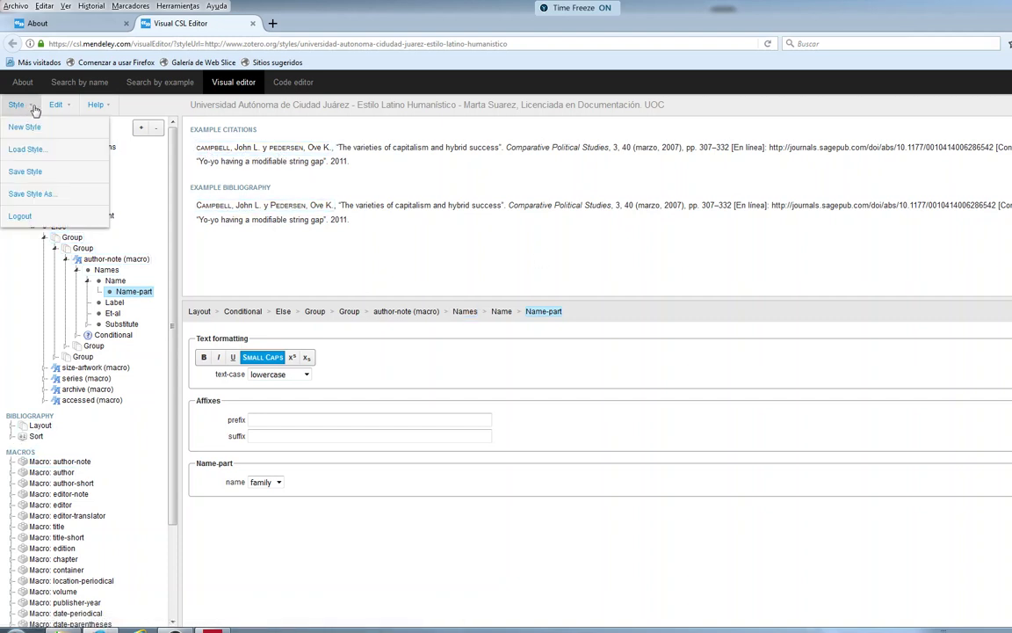
click(27, 177)
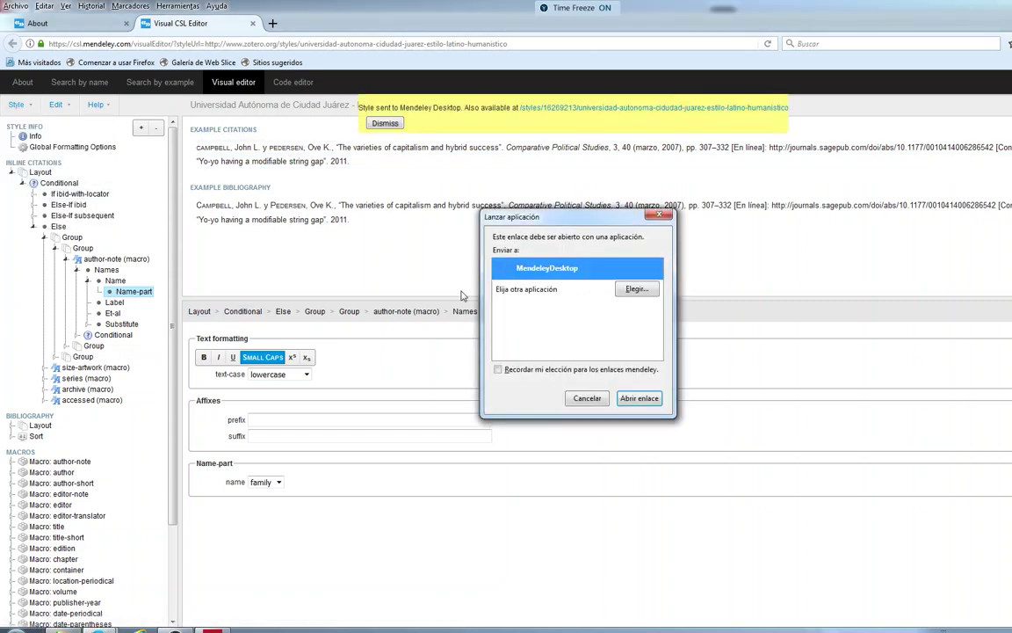
click(637, 291)
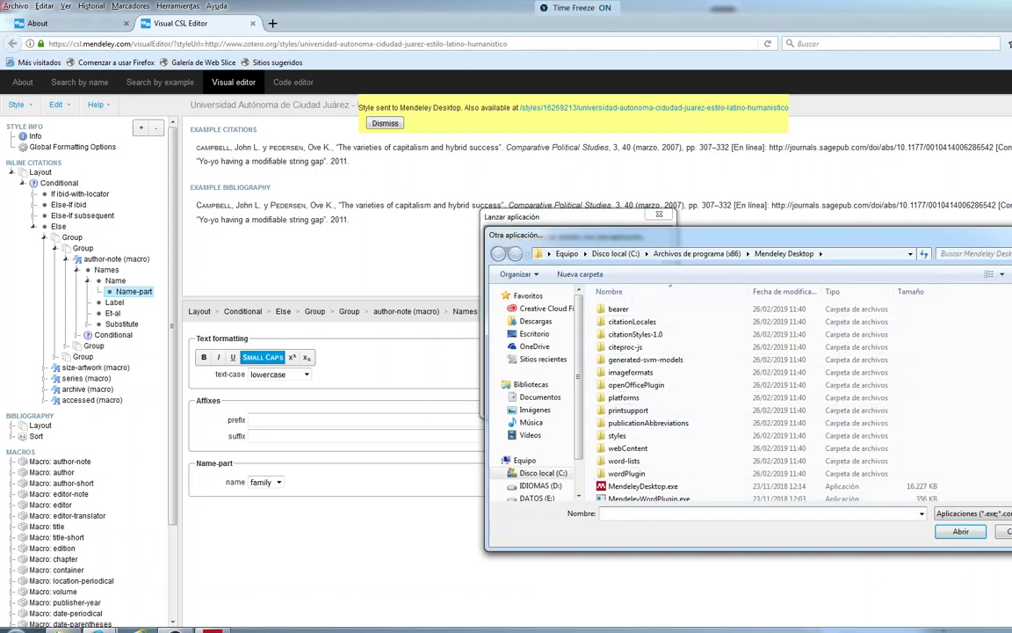
key(Escape)
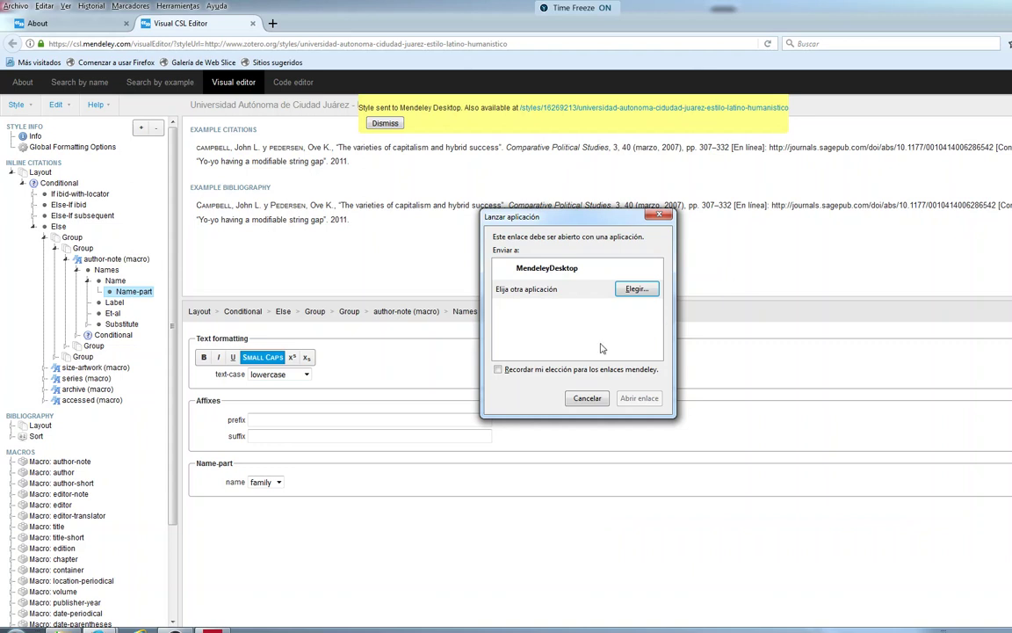